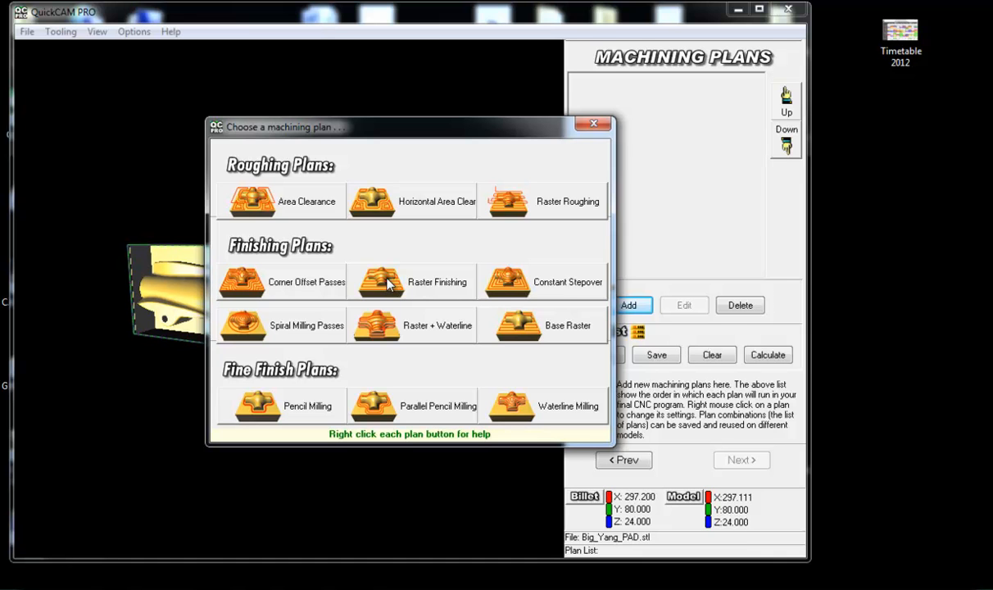
Step: Add a Raster Finishing plan using the 6 mm ball nose tool with a step over of 0.8 mm
click(390, 283)
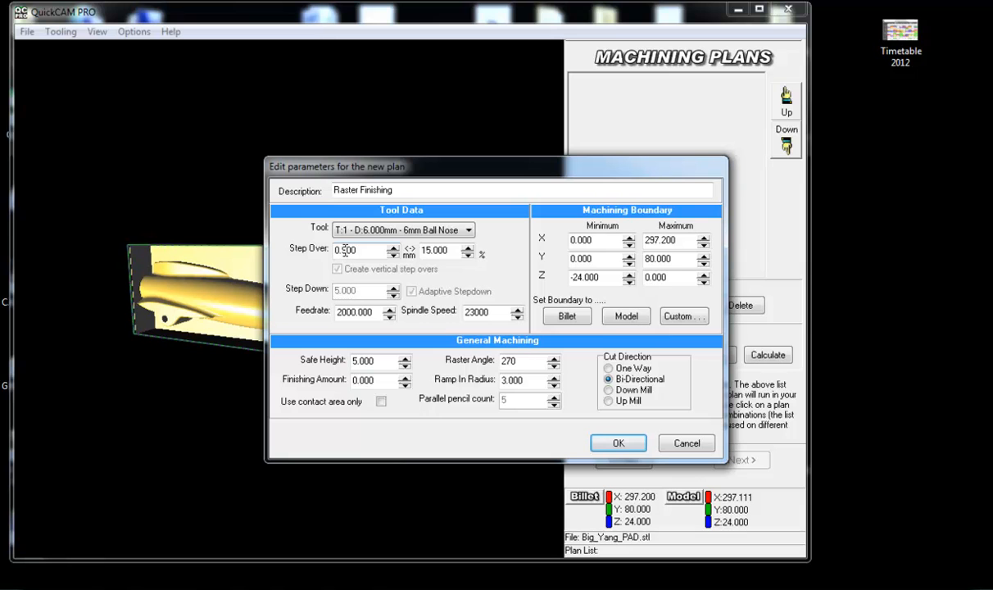
click(393, 254)
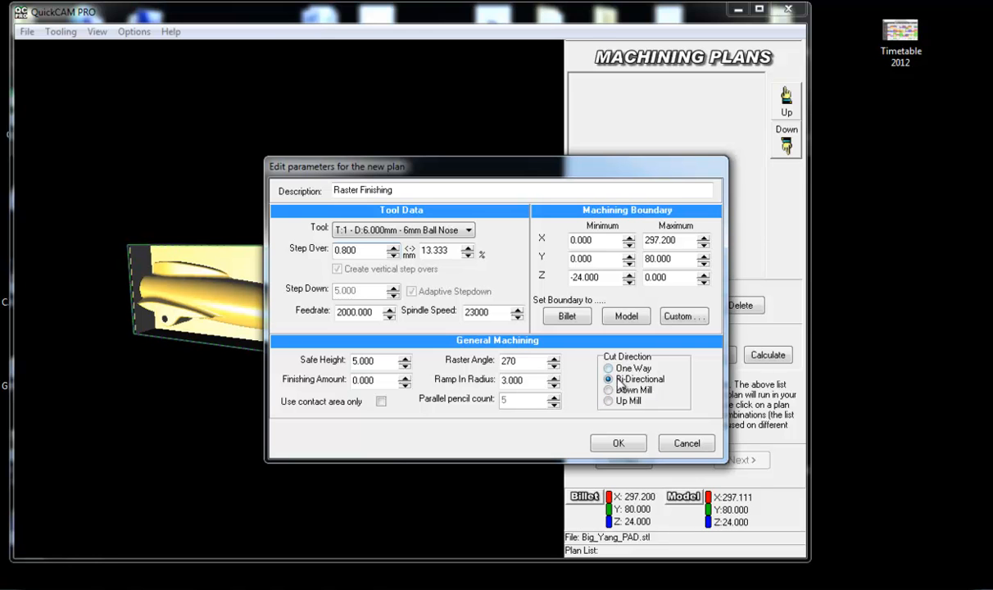
click(618, 444)
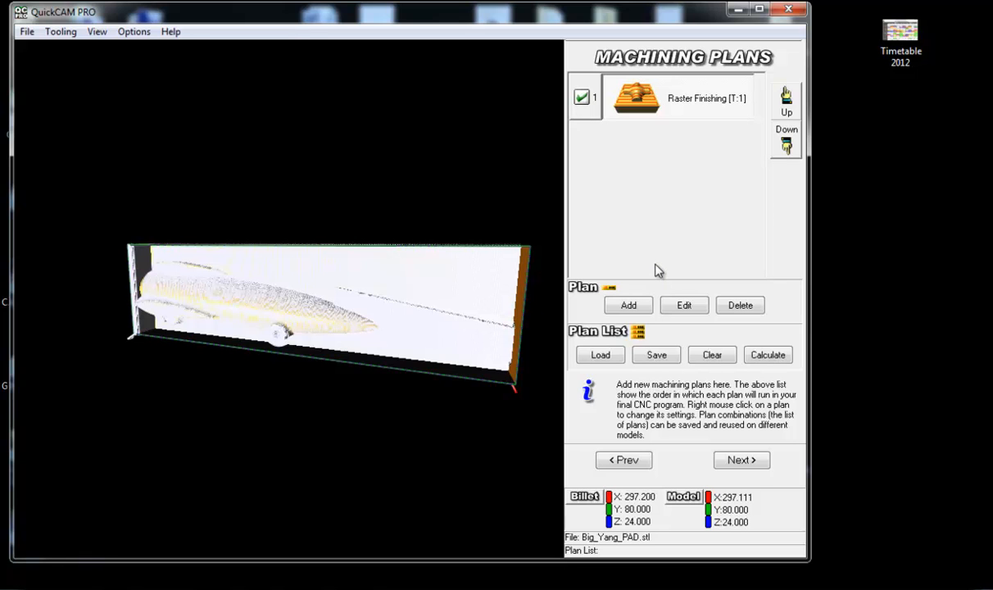
Step: Set the Raster Finishing plan's maximum X machining boundary to 220 and recalculate the toolpath
right_click(640, 100)
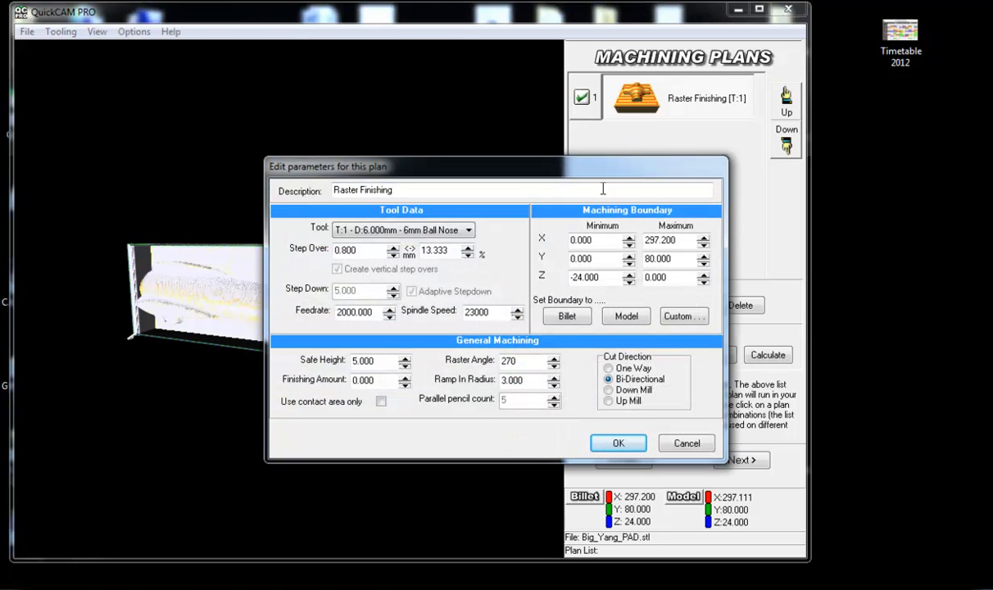
double_click(686, 240)
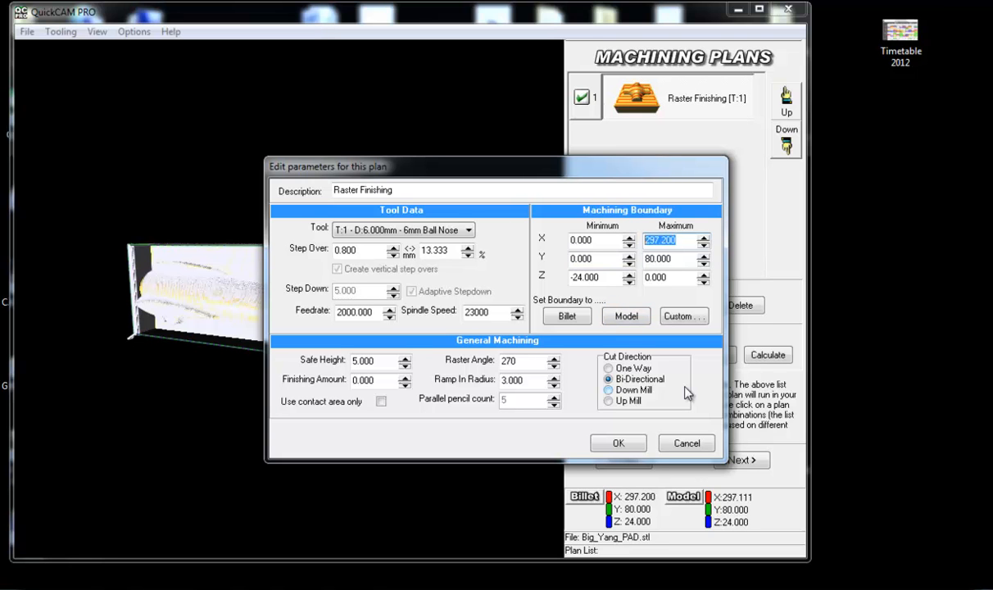
text(220)
click(620, 445)
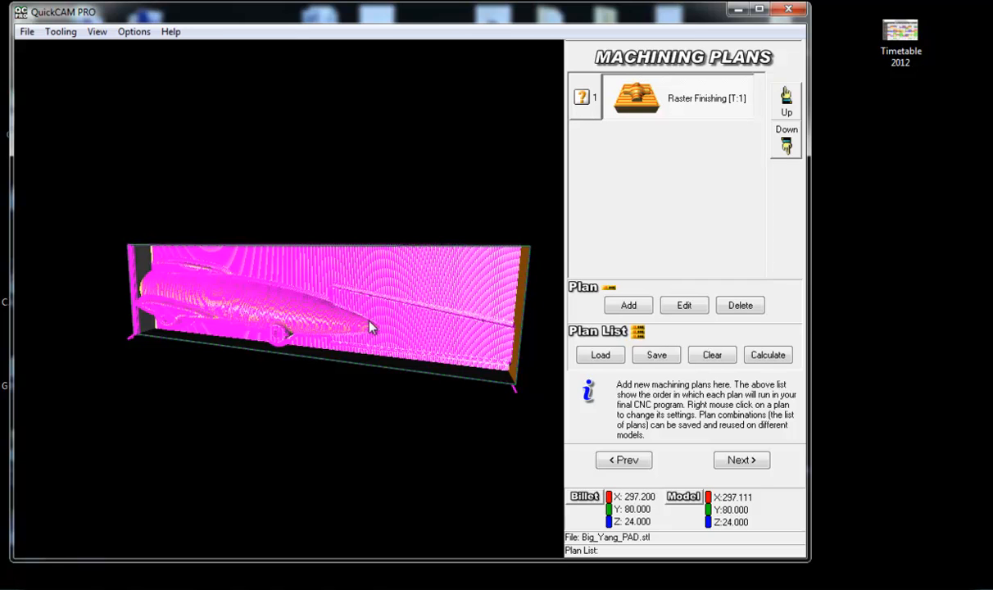
click(770, 357)
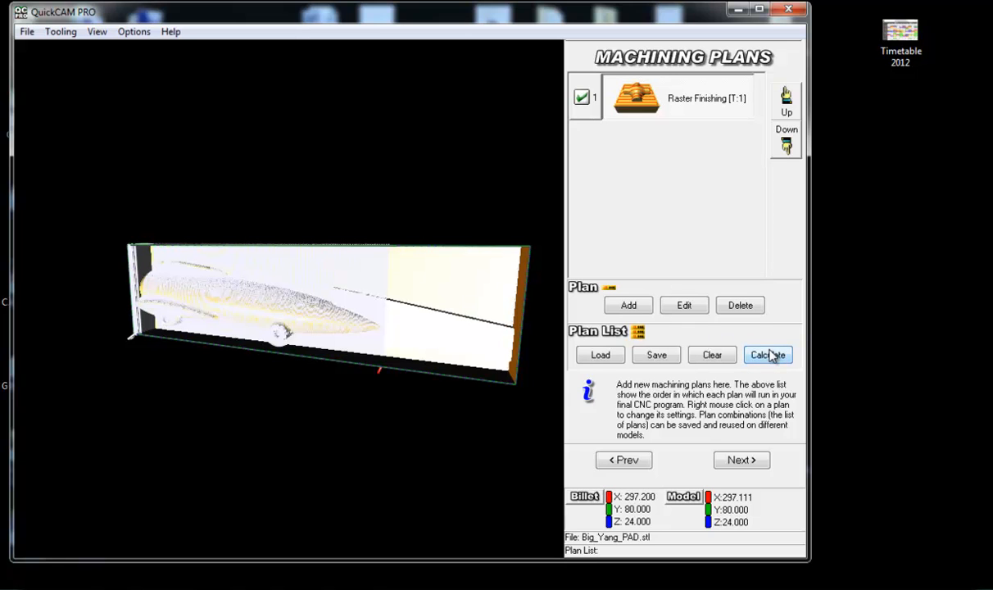
Step: Run the toolpath simulation at about medium speed
click(742, 461)
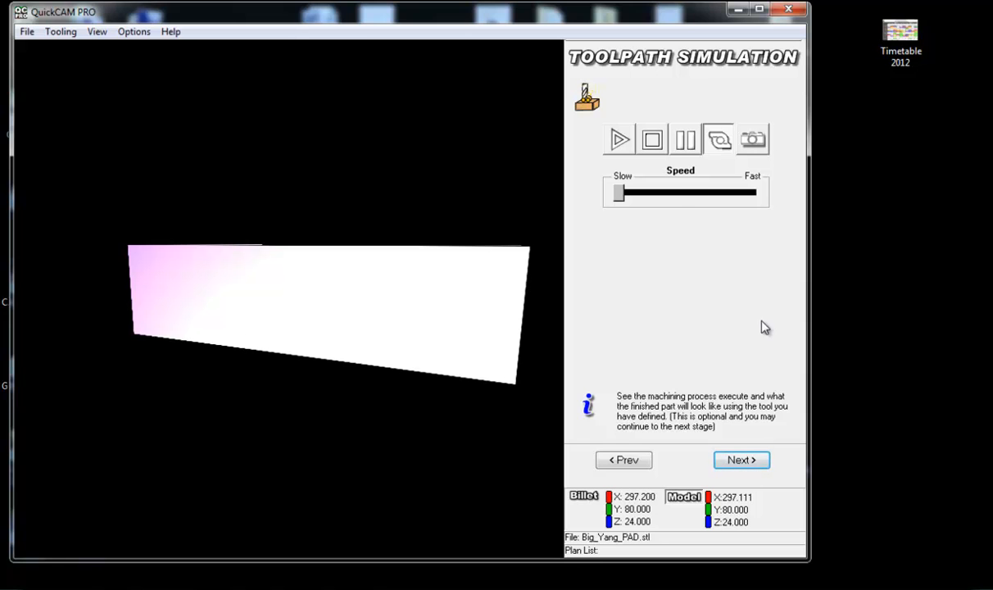
click(621, 141)
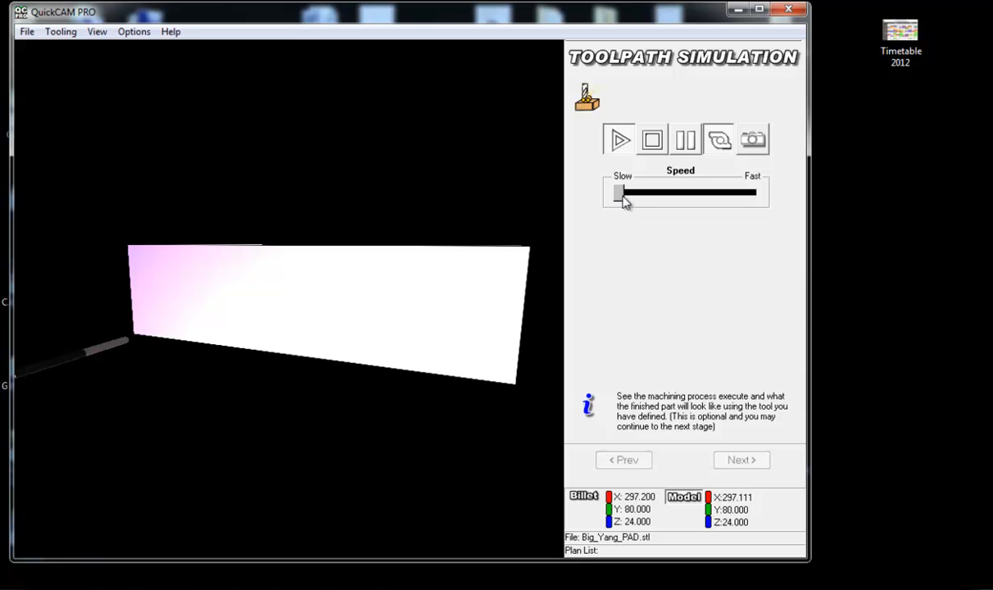
drag(619, 192, 681, 192)
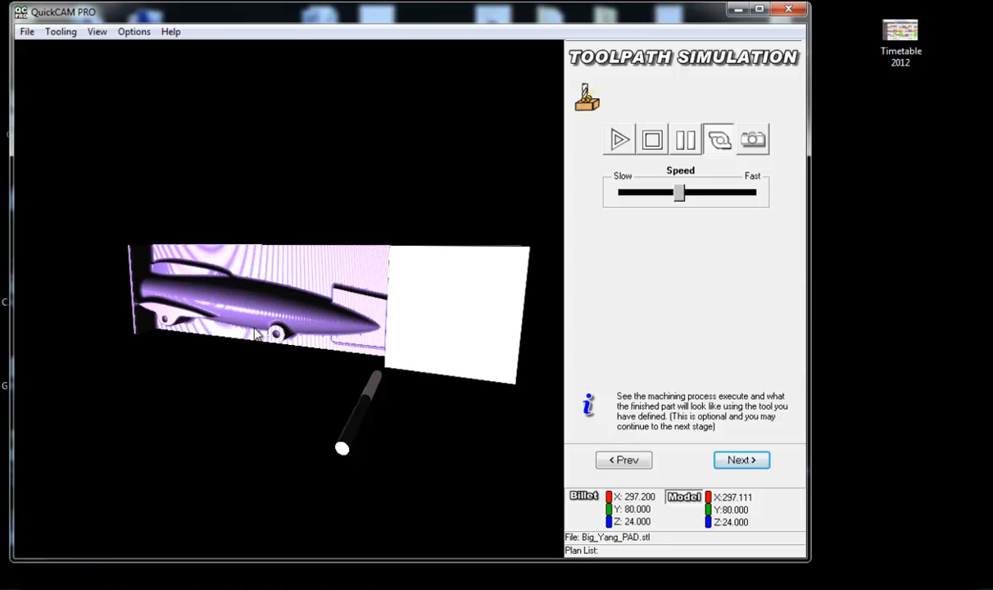
Step: Capture the simulation image and save it over the existing "side simulation" bitmap in The Rocket II folder
click(754, 141)
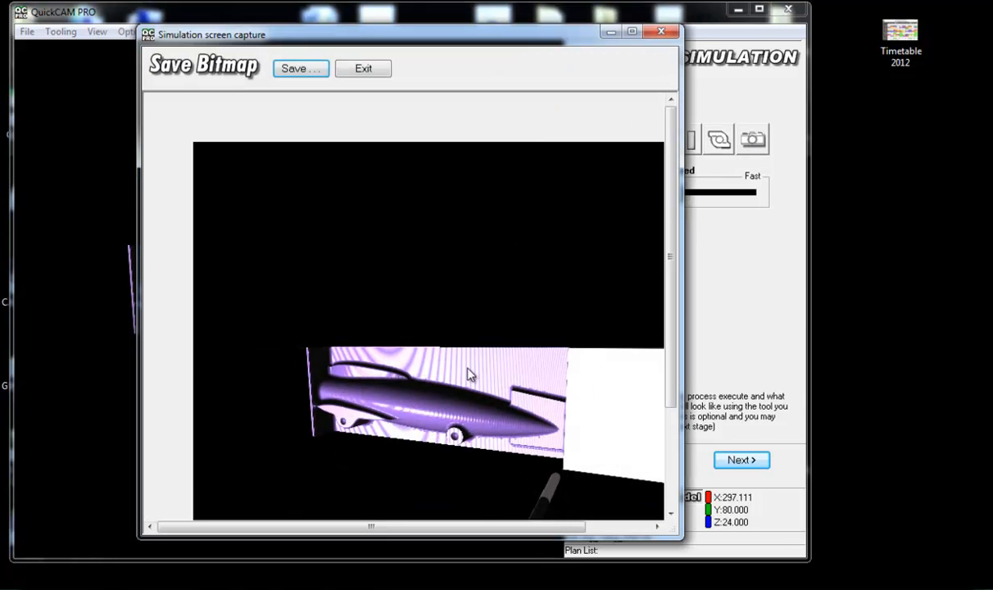
click(298, 72)
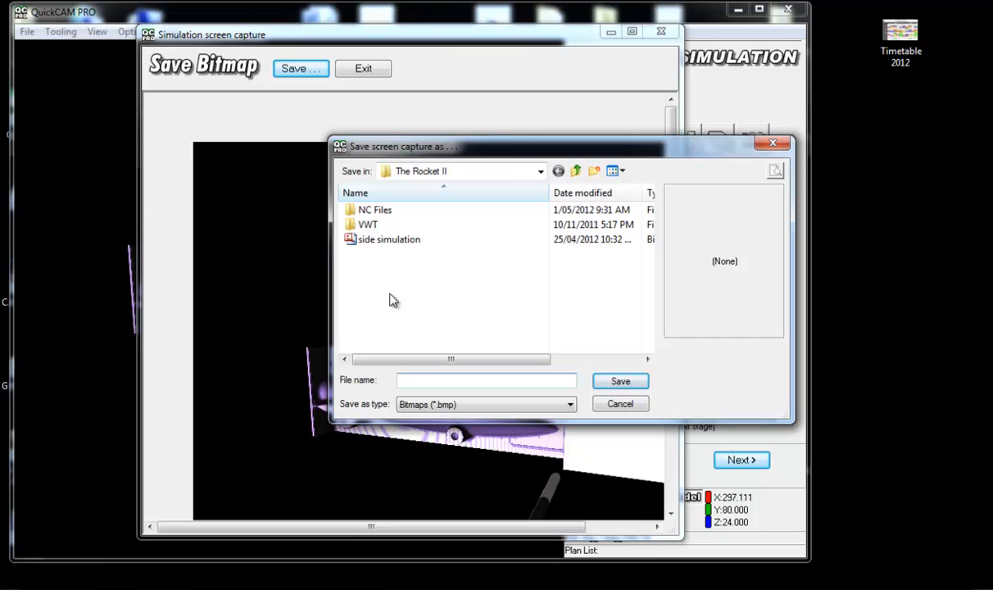
click(394, 241)
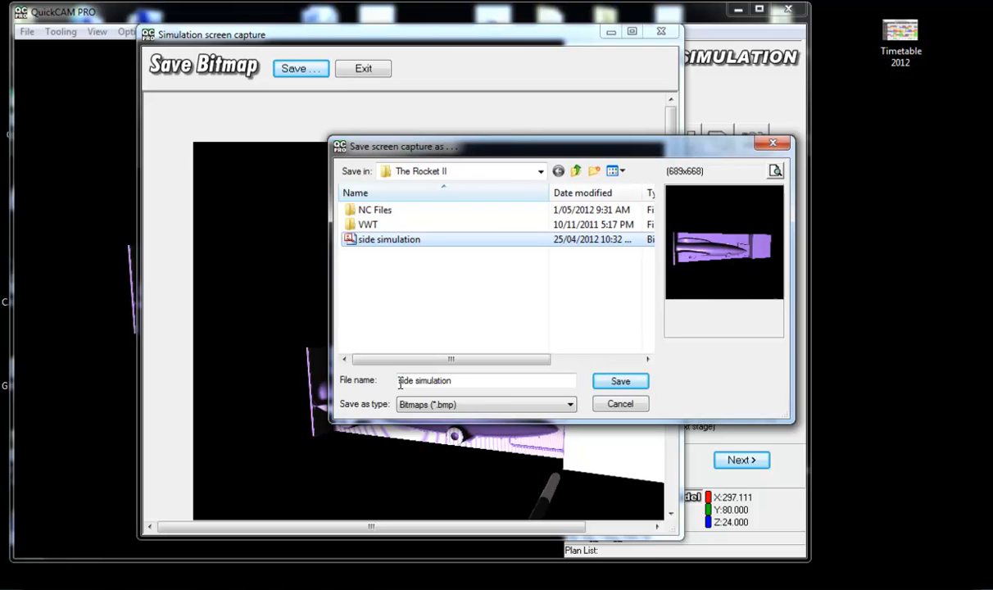
click(621, 384)
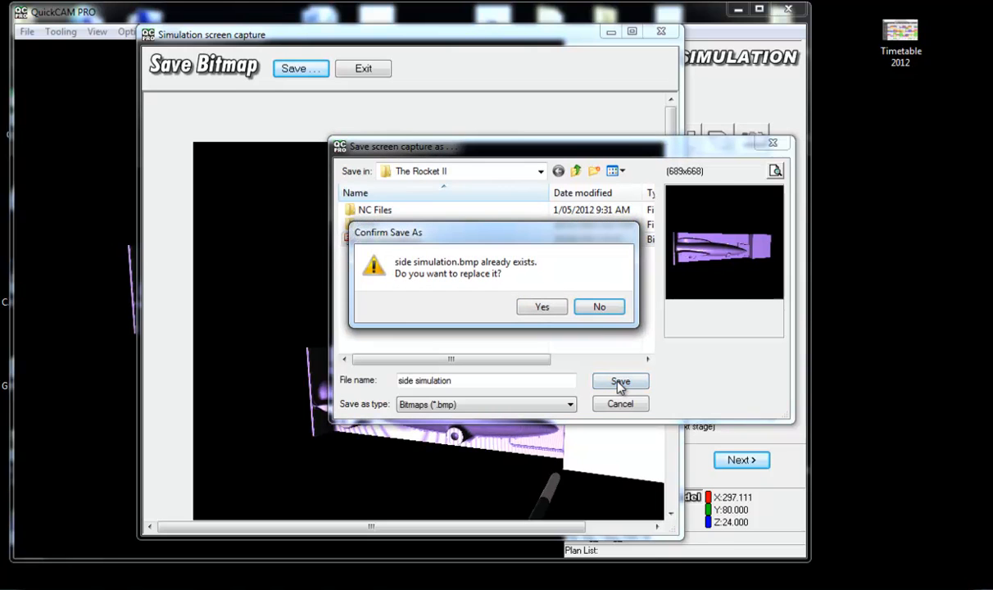
click(546, 309)
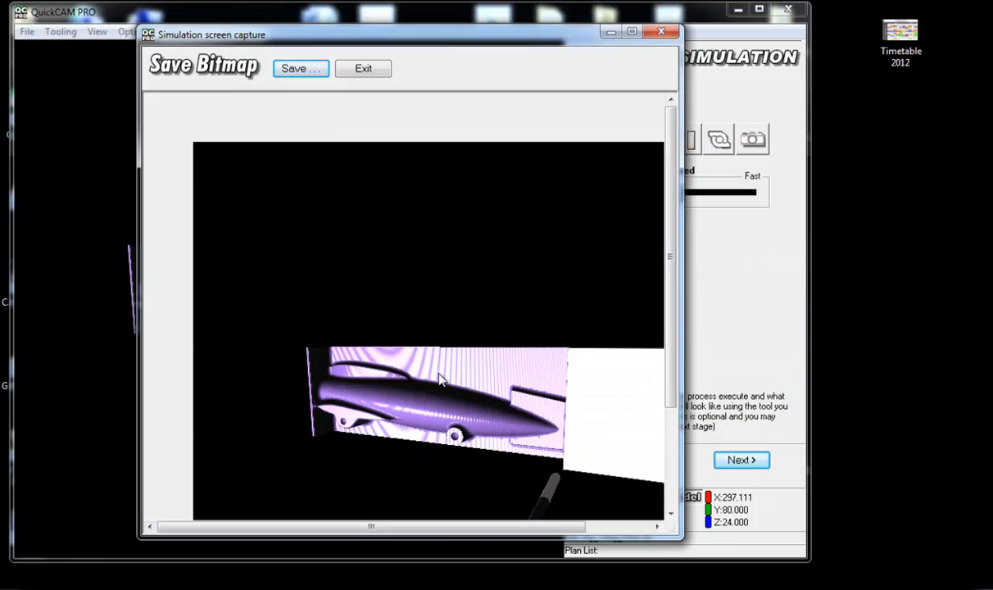
click(368, 69)
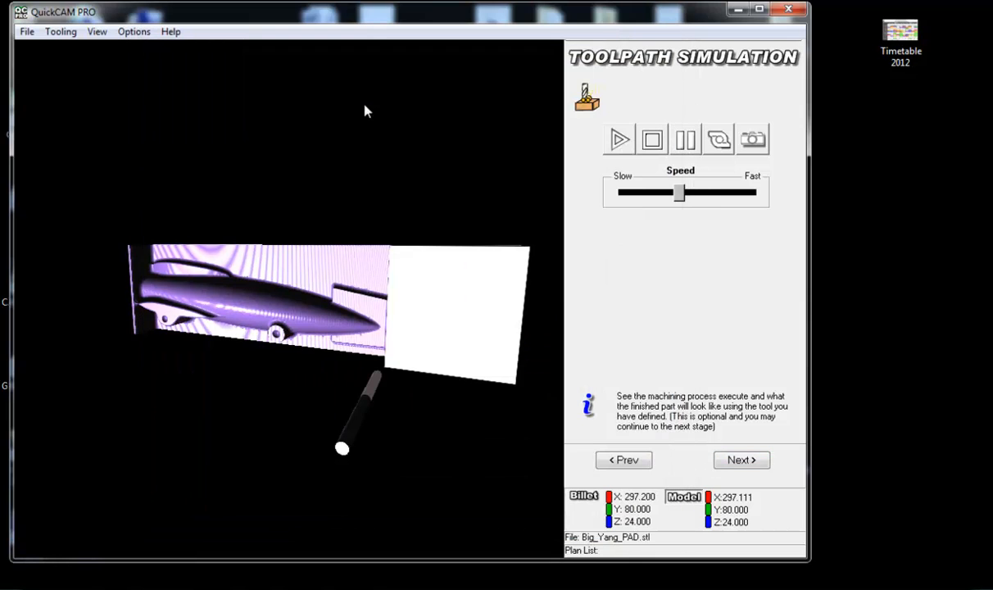
Step: Proceed to the CNC file output stage and set the datum's Z position to -21
click(742, 460)
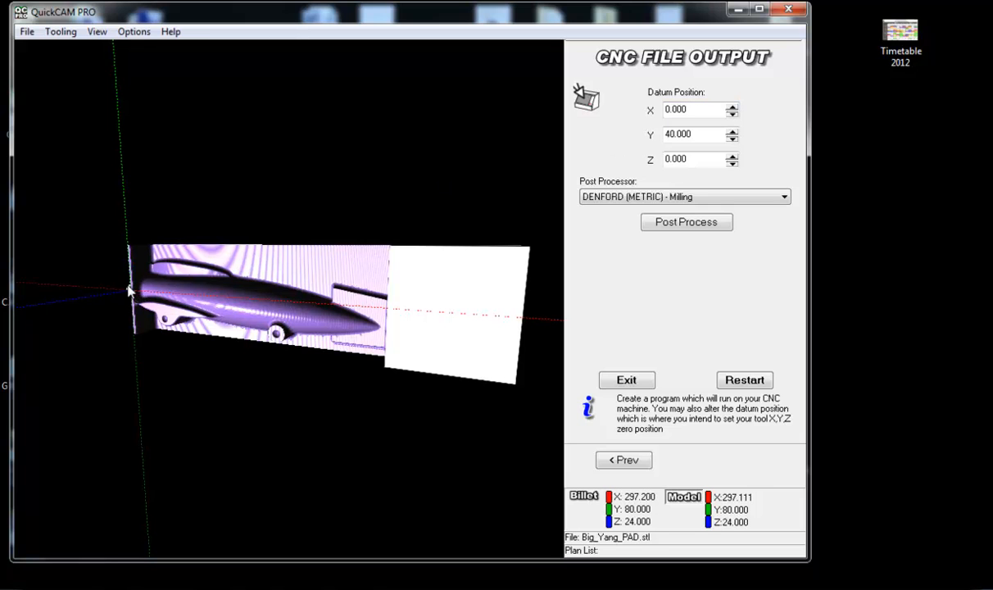
click(732, 164)
drag(732, 165, 732, 165)
click(732, 154)
drag(96, 311, 231, 338)
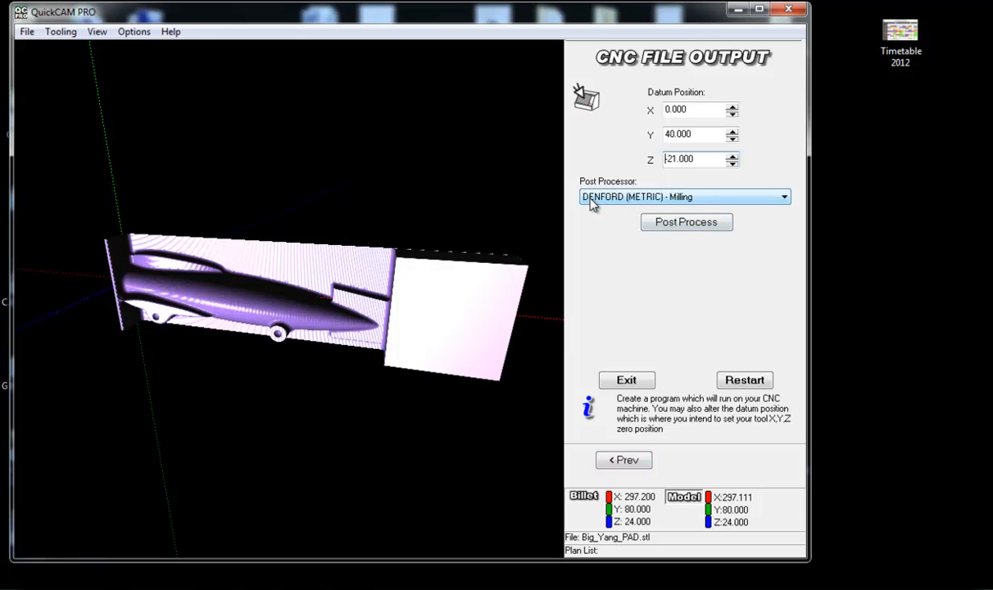
Step: Post-process the toolpath for DENFORD (METRIC) - Milling and save it over the existing Big_Yang_Side FNC file
click(685, 228)
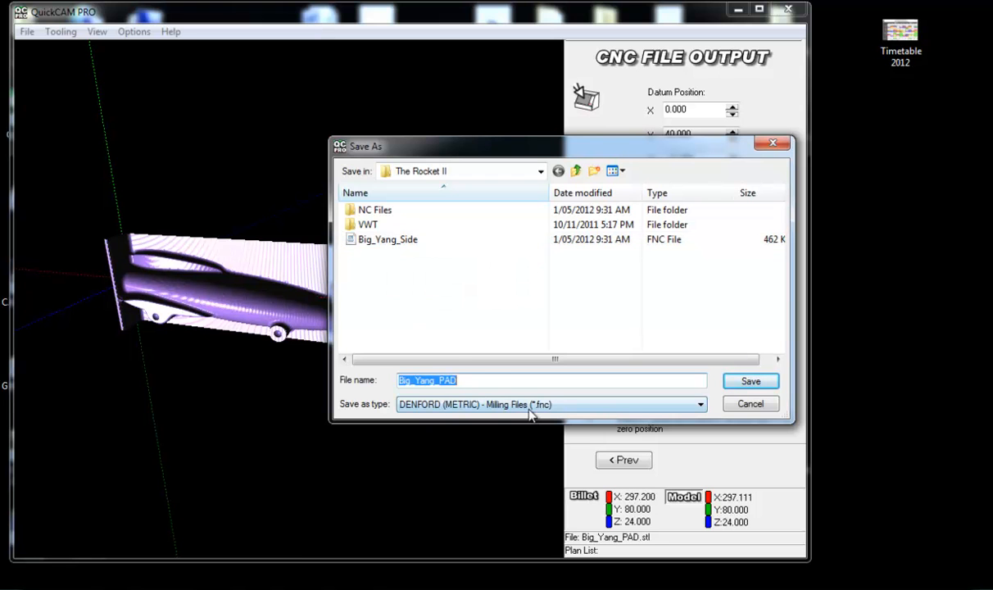
click(402, 241)
click(749, 383)
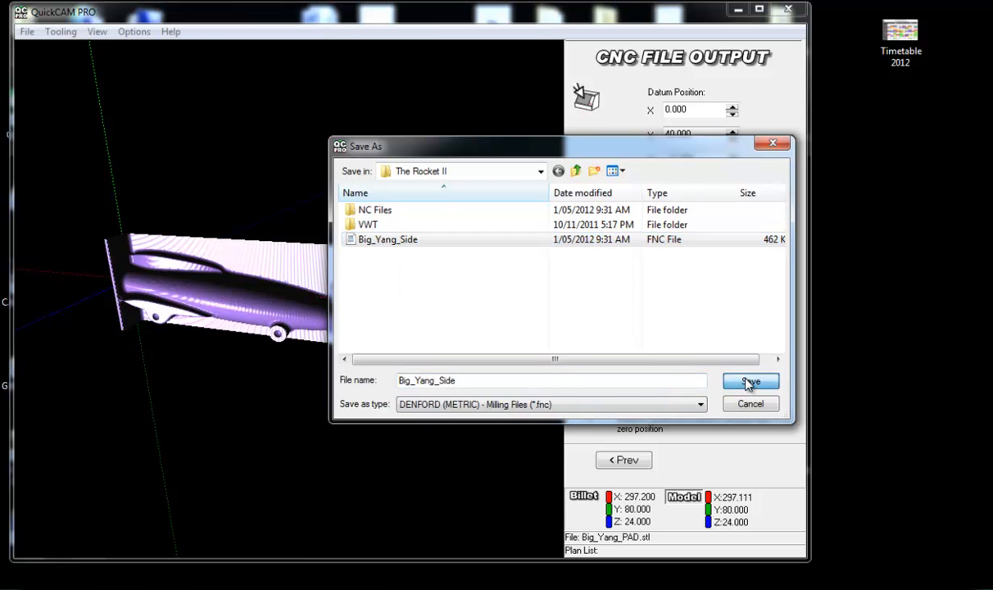
click(465, 344)
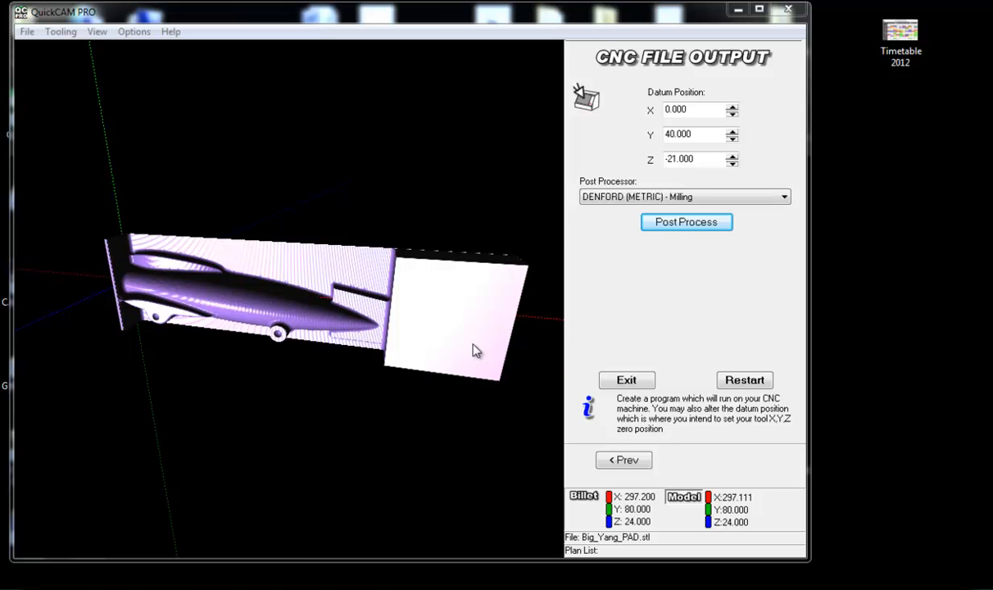
Step: Post-process the toolpath again with the Denford metric milling processor, overwriting Big_Yang_Side.fnc in The Rocket II folder
click(707, 231)
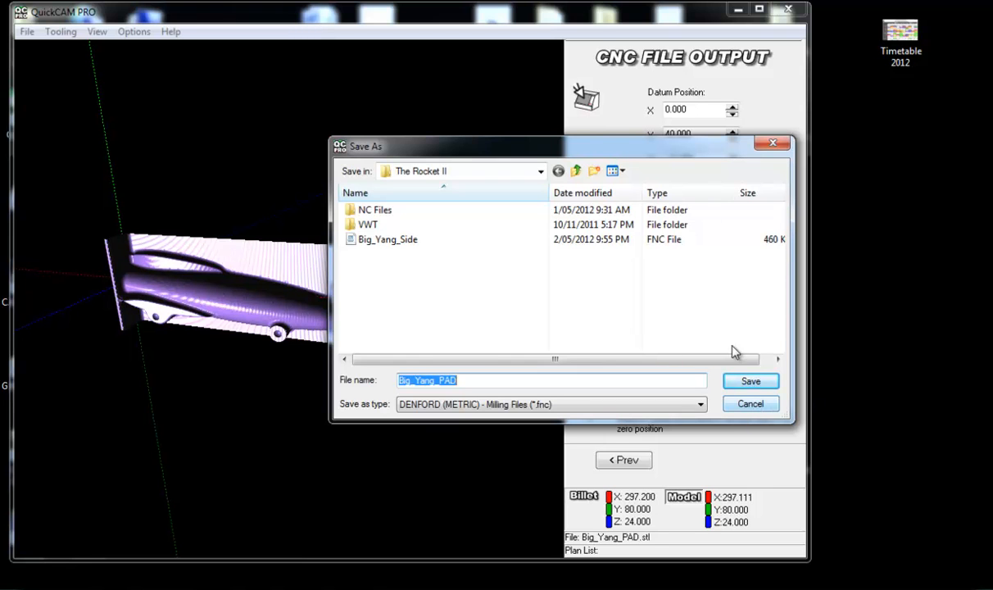
click(400, 243)
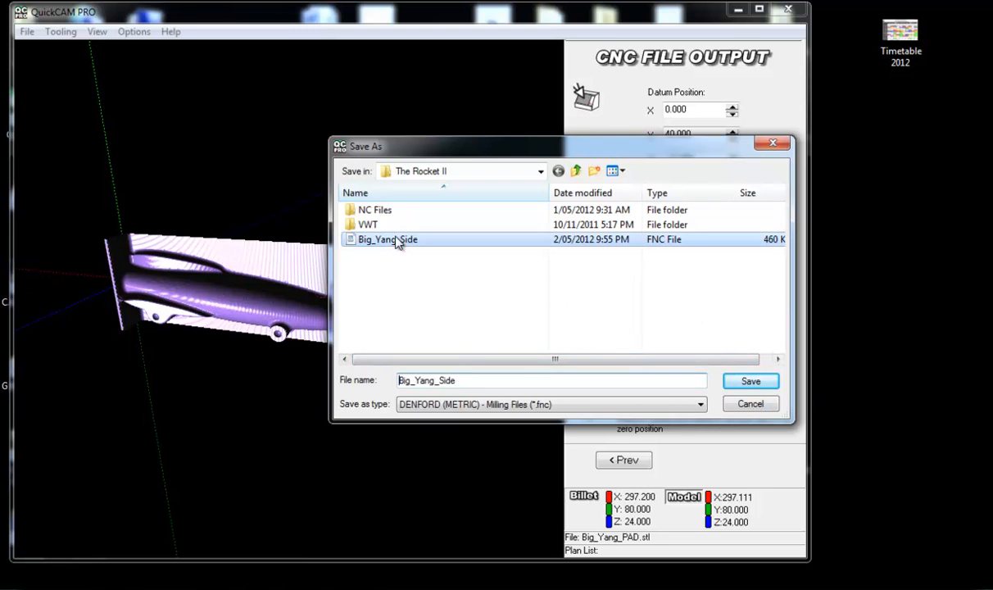
click(752, 383)
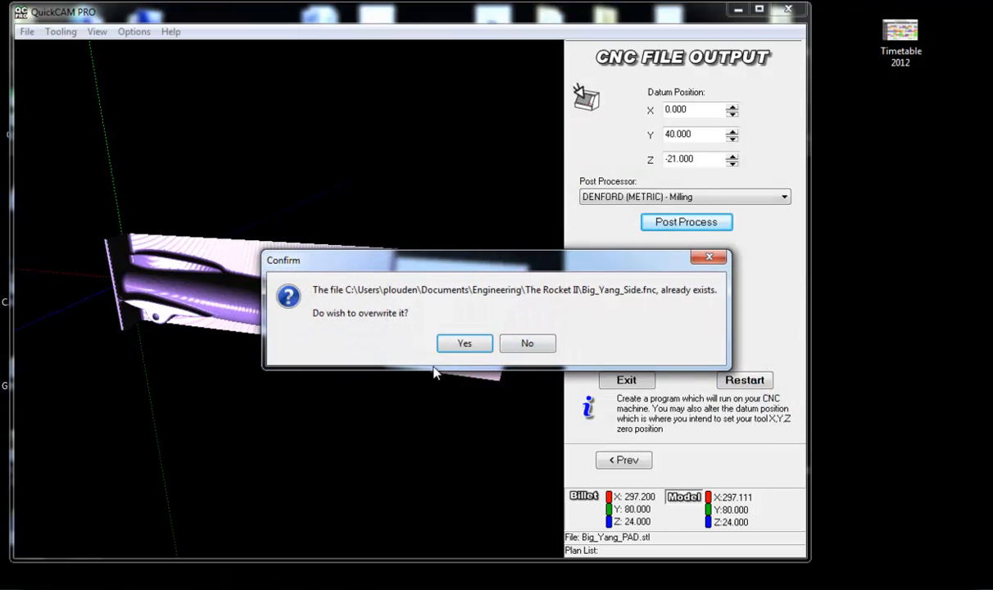
click(462, 344)
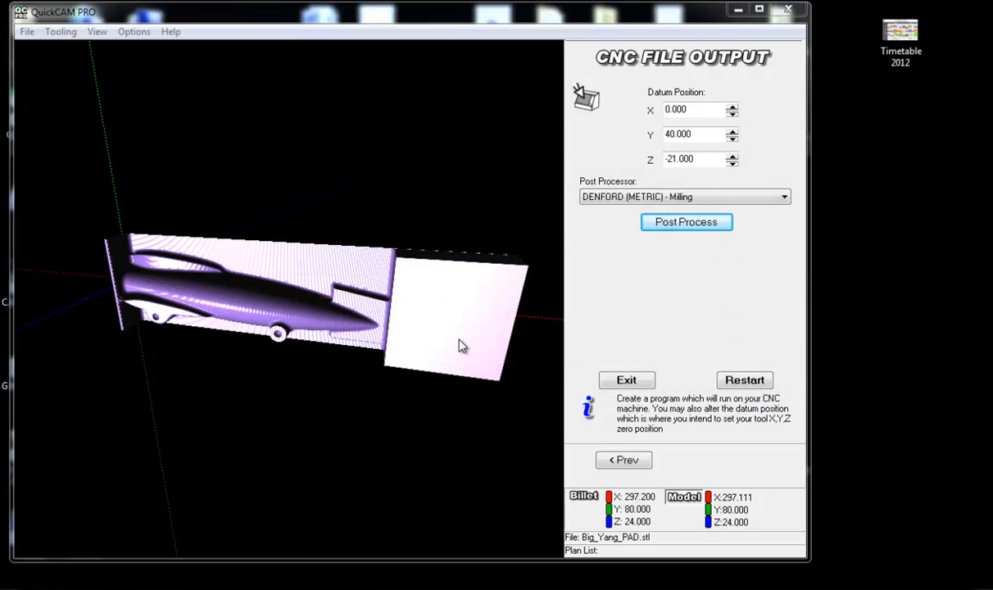